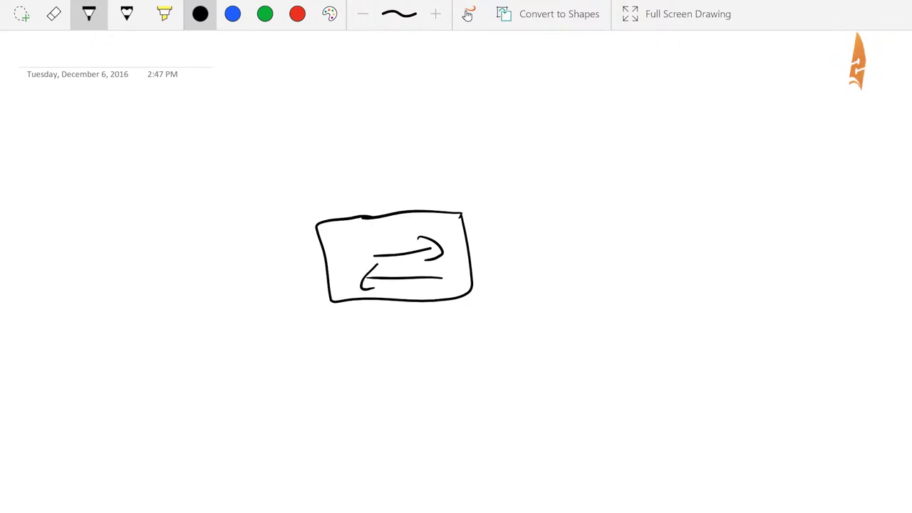
Step: Draw boxed hosts H1 (upper left) and H2 (lower left), each linked to the central box
{"action": "left_click_drag", "start_coordinate": [317, 243], "coordinate": [193, 169]}
{"action": "left_click_drag", "start_coordinate": [117, 139], "coordinate": [125, 176]}
{"action": "mouse_move", "coordinate": [119, 153]}
{"action": "left_mouse_down"}
{"action": "mouse_move", "coordinate": [140, 149]}
{"action": "mouse_move", "coordinate": [137, 169]}
{"action": "mouse_move", "coordinate": [160, 163]}
{"action": "left_mouse_up"}
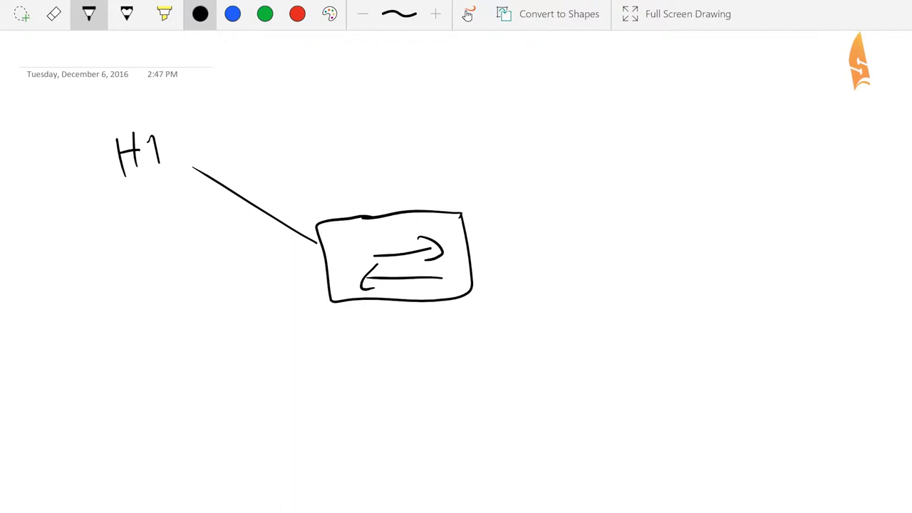
{"action": "mouse_move", "coordinate": [157, 113]}
{"action": "left_mouse_down"}
{"action": "mouse_move", "coordinate": [100, 196]}
{"action": "mouse_move", "coordinate": [158, 118]}
{"action": "left_mouse_up"}
{"action": "left_click_drag", "start_coordinate": [311, 272], "coordinate": [153, 320]}
{"action": "mouse_move", "coordinate": [71, 320]}
{"action": "left_mouse_down"}
{"action": "mouse_move", "coordinate": [79, 360]}
{"action": "mouse_move", "coordinate": [101, 337]}
{"action": "left_mouse_up"}
{"action": "mouse_move", "coordinate": [104, 320]}
{"action": "left_mouse_down"}
{"action": "mouse_move", "coordinate": [106, 359]}
{"action": "mouse_move", "coordinate": [136, 350]}
{"action": "left_mouse_up"}
{"action": "mouse_move", "coordinate": [140, 289]}
{"action": "left_mouse_down"}
{"action": "mouse_move", "coordinate": [54, 353]}
{"action": "mouse_move", "coordinate": [163, 316]}
{"action": "left_mouse_up"}
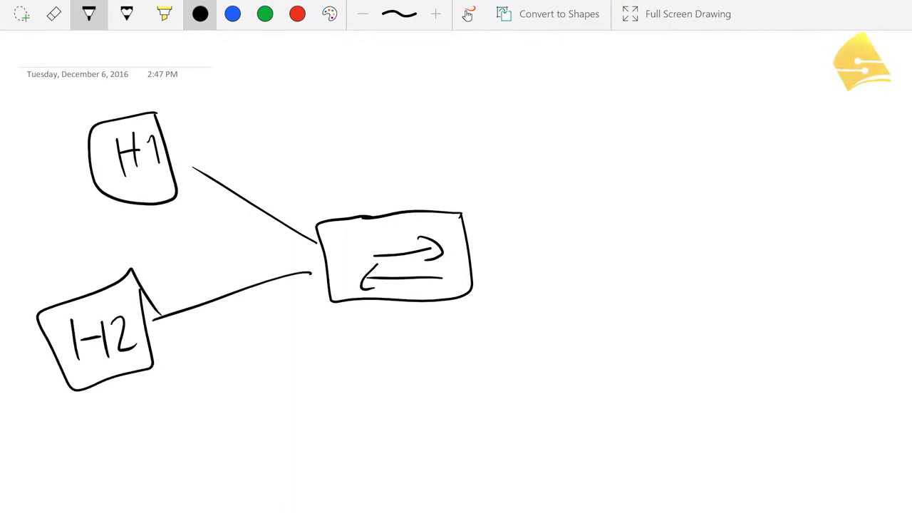
Step: Add boxed hosts H3 below and H4 lower right, each linked to the central box
{"action": "left_click_drag", "start_coordinate": [346, 309], "coordinate": [316, 392]}
{"action": "mouse_move", "coordinate": [256, 400]}
{"action": "left_mouse_down"}
{"action": "mouse_move", "coordinate": [259, 442]}
{"action": "mouse_move", "coordinate": [282, 426]}
{"action": "left_mouse_up"}
{"action": "left_click_drag", "start_coordinate": [282, 404], "coordinate": [281, 432]}
{"action": "mouse_move", "coordinate": [286, 406]}
{"action": "left_mouse_down"}
{"action": "mouse_move", "coordinate": [299, 405]}
{"action": "mouse_move", "coordinate": [295, 436]}
{"action": "left_mouse_up"}
{"action": "mouse_move", "coordinate": [334, 453]}
{"action": "left_mouse_down"}
{"action": "mouse_move", "coordinate": [295, 466]}
{"action": "mouse_move", "coordinate": [329, 438]}
{"action": "mouse_move", "coordinate": [337, 453]}
{"action": "left_mouse_up"}
{"action": "left_click_drag", "start_coordinate": [444, 296], "coordinate": [513, 388]}
{"action": "mouse_move", "coordinate": [492, 403]}
{"action": "left_mouse_down"}
{"action": "mouse_move", "coordinate": [497, 442]}
{"action": "mouse_move", "coordinate": [516, 423]}
{"action": "left_mouse_up"}
{"action": "mouse_move", "coordinate": [519, 408]}
{"action": "left_mouse_down"}
{"action": "mouse_move", "coordinate": [518, 442]}
{"action": "mouse_move", "coordinate": [544, 416]}
{"action": "left_mouse_up"}
{"action": "left_click_drag", "start_coordinate": [540, 407], "coordinate": [542, 435]}
{"action": "left_click_drag", "start_coordinate": [463, 392], "coordinate": [567, 391]}
{"action": "left_click_drag", "start_coordinate": [465, 393], "coordinate": [554, 477]}
Step: Add boxed hosts H5 to the right and H6 above, each linked to the central box
{"action": "left_click_drag", "start_coordinate": [577, 385], "coordinate": [574, 477]}
{"action": "mouse_move", "coordinate": [479, 259]}
{"action": "left_mouse_down"}
{"action": "mouse_move", "coordinate": [611, 287]}
{"action": "mouse_move", "coordinate": [633, 278]}
{"action": "left_mouse_up"}
{"action": "mouse_move", "coordinate": [634, 255]}
{"action": "left_mouse_down"}
{"action": "mouse_move", "coordinate": [634, 283]}
{"action": "mouse_move", "coordinate": [647, 284]}
{"action": "left_mouse_up"}
{"action": "left_click_drag", "start_coordinate": [607, 224], "coordinate": [676, 228]}
{"action": "left_click_drag", "start_coordinate": [382, 220], "coordinate": [371, 141]}
{"action": "mouse_move", "coordinate": [326, 87]}
{"action": "left_mouse_down"}
{"action": "mouse_move", "coordinate": [327, 117]}
{"action": "mouse_move", "coordinate": [347, 101]}
{"action": "left_mouse_up"}
{"action": "left_click_drag", "start_coordinate": [344, 81], "coordinate": [345, 117]}
{"action": "left_click_drag", "start_coordinate": [368, 71], "coordinate": [360, 99]}
{"action": "mouse_move", "coordinate": [395, 135]}
{"action": "left_mouse_down"}
{"action": "mouse_move", "coordinate": [295, 65]}
{"action": "mouse_move", "coordinate": [403, 132]}
{"action": "mouse_move", "coordinate": [372, 134]}
{"action": "left_mouse_up"}
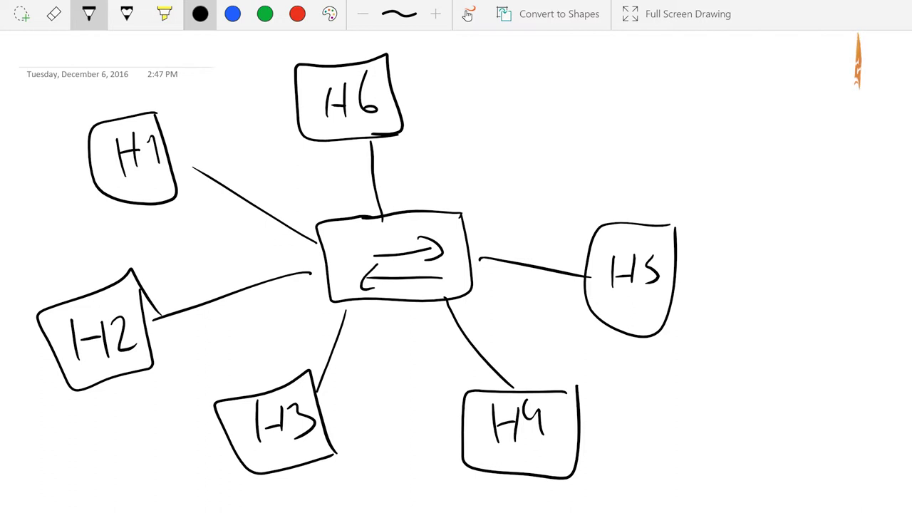
Step: Delete all the star-diagram ink from the page
{"action": "right_click", "coordinate": [724, 235]}
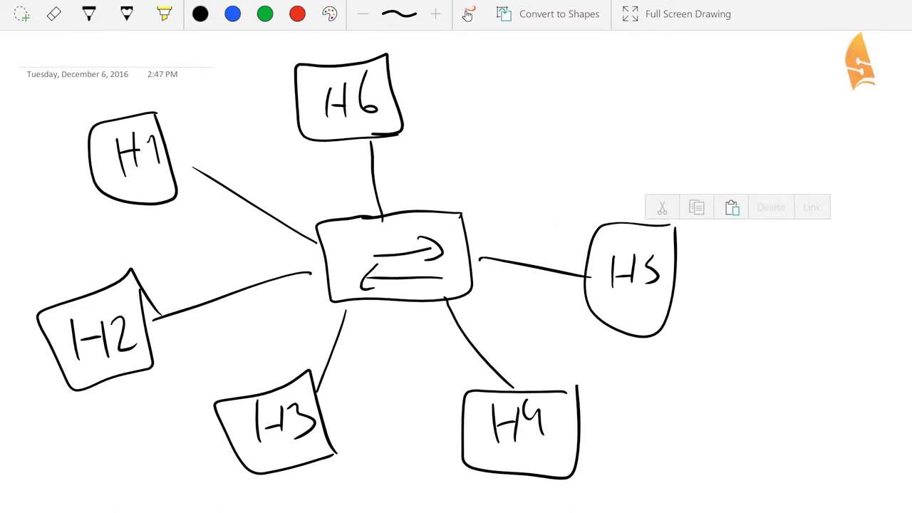
{"action": "left_click", "coordinate": [755, 304]}
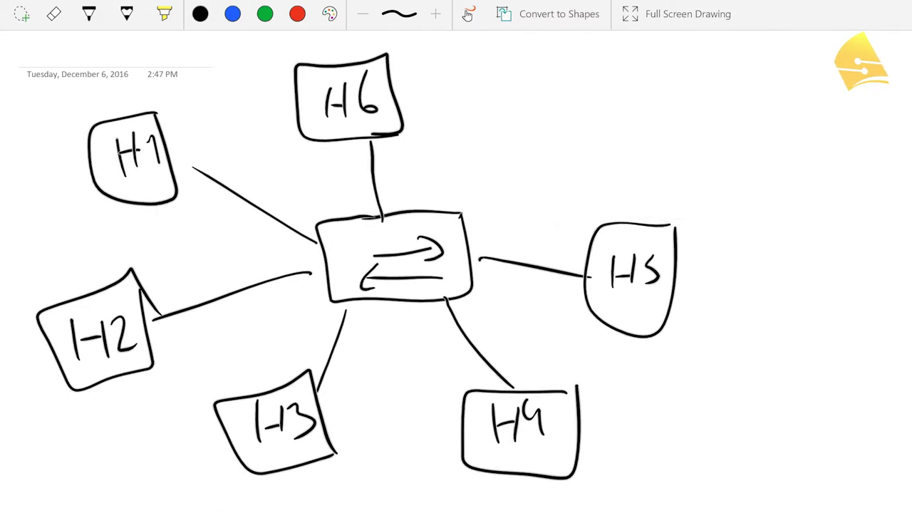
{"action": "key", "text": "Delete"}
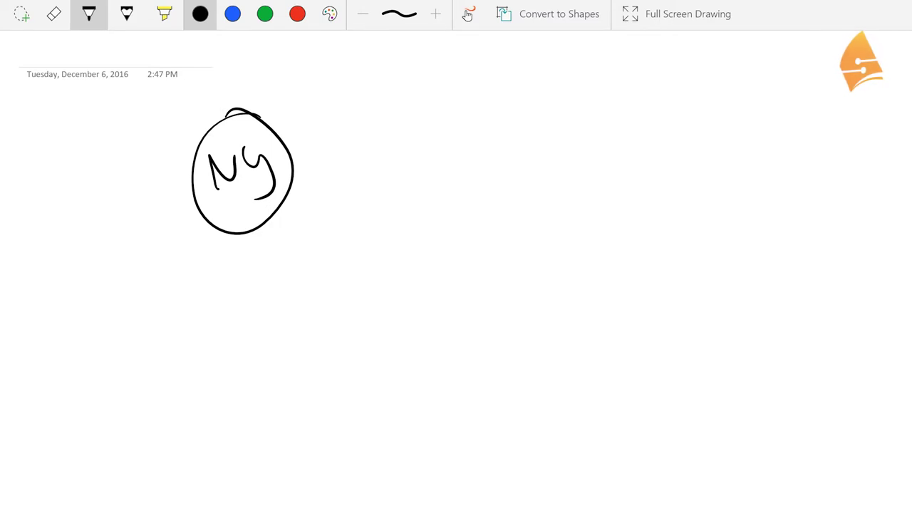
Step: Handwrite L.A. below the NY circle and circle it
{"action": "mouse_move", "coordinate": [203, 363]}
{"action": "left_mouse_down"}
{"action": "mouse_move", "coordinate": [219, 400]}
{"action": "mouse_move", "coordinate": [266, 390]}
{"action": "mouse_move", "coordinate": [267, 375]}
{"action": "left_mouse_up"}
{"action": "left_click", "coordinate": [241, 396]}
{"action": "left_click", "coordinate": [282, 390]}
{"action": "mouse_move", "coordinate": [262, 335]}
{"action": "left_mouse_down"}
{"action": "mouse_move", "coordinate": [228, 450]}
{"action": "mouse_move", "coordinate": [218, 318]}
{"action": "left_mouse_up"}
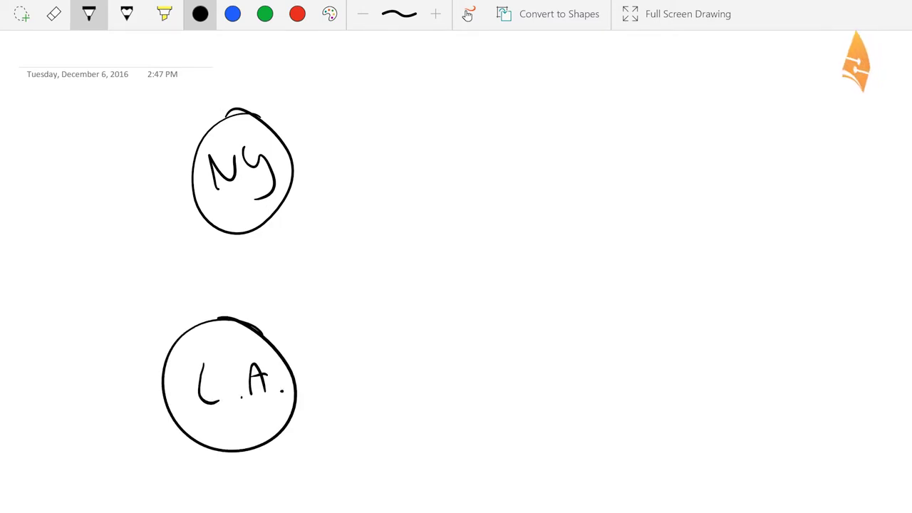
Step: Handwrite MIAMI to the right of NY and circle it
{"action": "mouse_move", "coordinate": [543, 136]}
{"action": "left_mouse_down"}
{"action": "mouse_move", "coordinate": [545, 177]}
{"action": "mouse_move", "coordinate": [568, 141]}
{"action": "mouse_move", "coordinate": [577, 161]}
{"action": "mouse_move", "coordinate": [611, 158]}
{"action": "left_mouse_up"}
{"action": "left_click", "coordinate": [569, 119]}
{"action": "left_click_drag", "start_coordinate": [594, 147], "coordinate": [646, 158]}
{"action": "left_click_drag", "start_coordinate": [655, 145], "coordinate": [656, 161]}
{"action": "left_click", "coordinate": [647, 126]}
{"action": "mouse_move", "coordinate": [655, 94]}
{"action": "left_mouse_down"}
{"action": "mouse_move", "coordinate": [683, 149]}
{"action": "mouse_move", "coordinate": [615, 91]}
{"action": "left_mouse_up"}
Step: Handwrite PARIS below MIAMI and circle it
{"action": "mouse_move", "coordinate": [547, 372]}
{"action": "left_mouse_down"}
{"action": "mouse_move", "coordinate": [547, 419]}
{"action": "mouse_move", "coordinate": [549, 393]}
{"action": "left_mouse_up"}
{"action": "mouse_move", "coordinate": [578, 396]}
{"action": "left_mouse_down"}
{"action": "mouse_move", "coordinate": [588, 371]}
{"action": "mouse_move", "coordinate": [603, 393]}
{"action": "left_mouse_up"}
{"action": "left_click_drag", "start_coordinate": [581, 385], "coordinate": [598, 384]}
{"action": "mouse_move", "coordinate": [609, 368]}
{"action": "left_mouse_down"}
{"action": "mouse_move", "coordinate": [610, 392]}
{"action": "mouse_move", "coordinate": [637, 383]}
{"action": "left_mouse_up"}
{"action": "left_click", "coordinate": [637, 372]}
{"action": "left_click_drag", "start_coordinate": [671, 355], "coordinate": [661, 389]}
{"action": "mouse_move", "coordinate": [661, 313]}
{"action": "left_mouse_down"}
{"action": "mouse_move", "coordinate": [546, 323]}
{"action": "mouse_move", "coordinate": [627, 309]}
{"action": "left_mouse_up"}
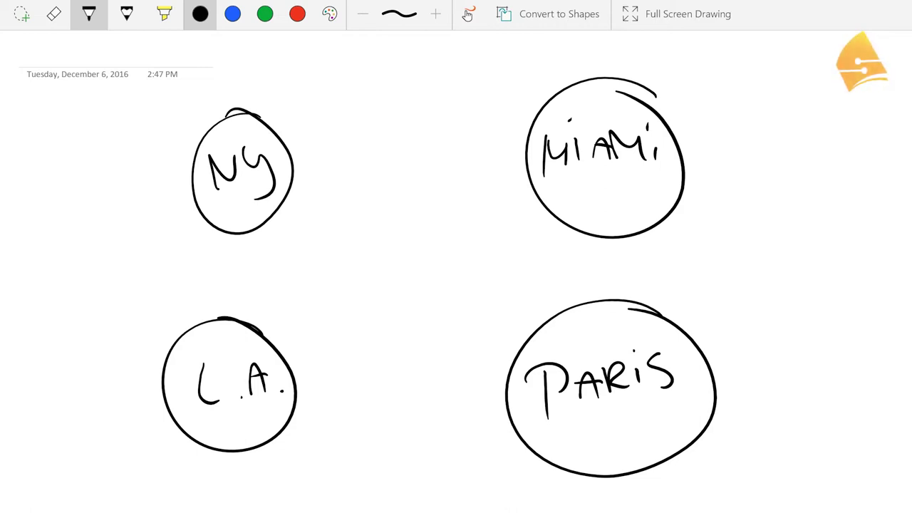
Step: Draw lines linking NY, MIAMI, L.A. and PARIS to each other in a full mesh
{"action": "left_click_drag", "start_coordinate": [285, 148], "coordinate": [526, 151]}
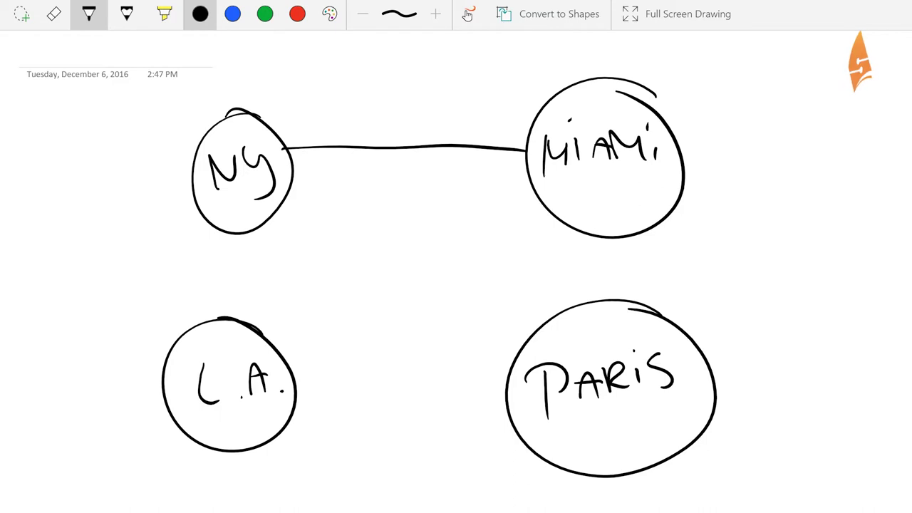
{"action": "left_click_drag", "start_coordinate": [285, 176], "coordinate": [533, 365]}
{"action": "mouse_move", "coordinate": [254, 218]}
{"action": "left_mouse_down"}
{"action": "mouse_move", "coordinate": [258, 359]}
{"action": "mouse_move", "coordinate": [514, 165]}
{"action": "left_mouse_up"}
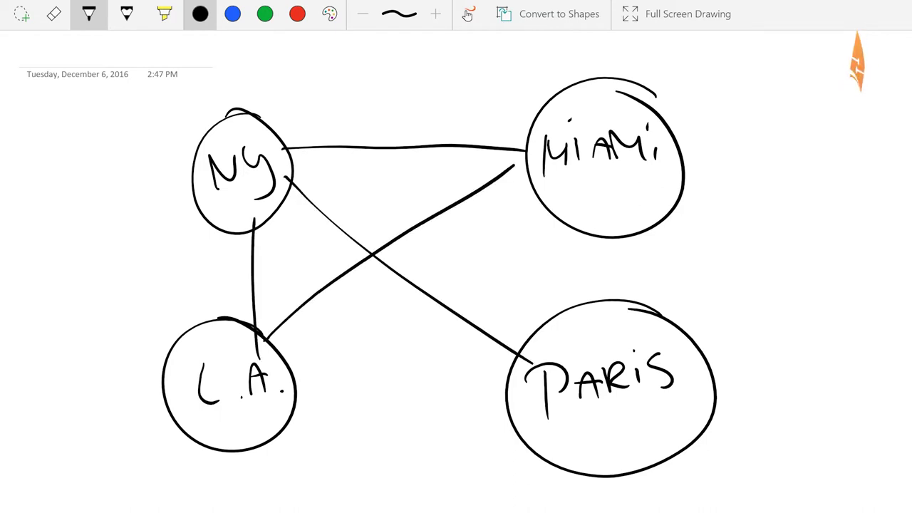
{"action": "left_click_drag", "start_coordinate": [594, 221], "coordinate": [599, 299]}
{"action": "left_click_drag", "start_coordinate": [293, 377], "coordinate": [504, 381]}
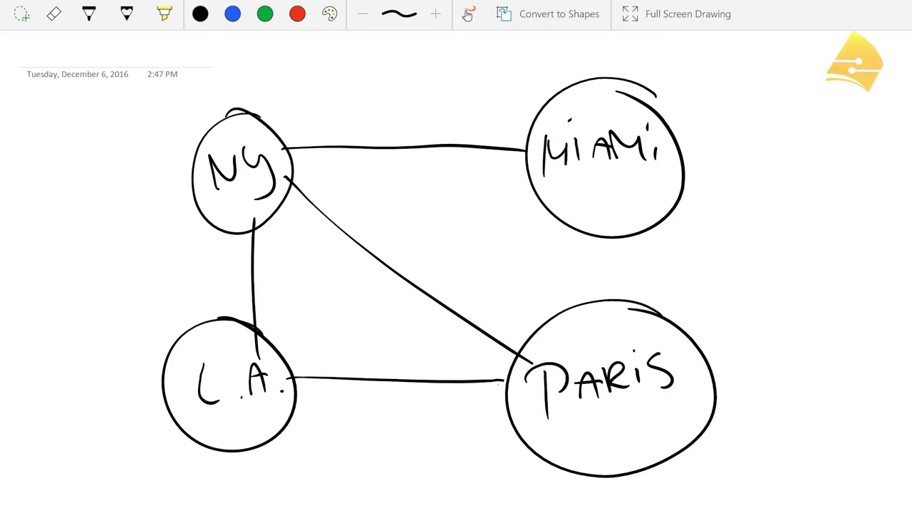
Step: Draw a green arrow from MIAMI curving around NY and pointing at PARIS
{"action": "left_click", "coordinate": [265, 14]}
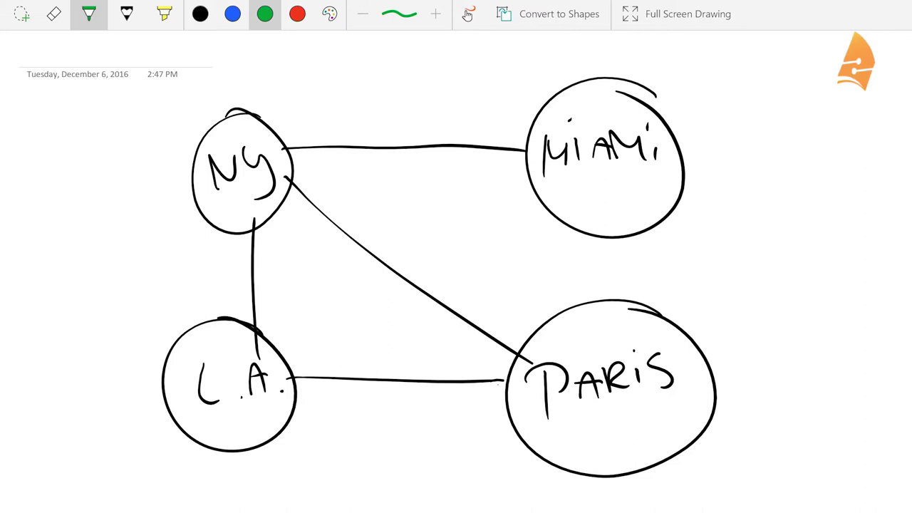
{"action": "mouse_move", "coordinate": [557, 113]}
{"action": "left_mouse_down"}
{"action": "mouse_move", "coordinate": [507, 112]}
{"action": "mouse_move", "coordinate": [285, 145]}
{"action": "mouse_move", "coordinate": [536, 312]}
{"action": "left_mouse_up"}
{"action": "mouse_move", "coordinate": [515, 279]}
{"action": "left_mouse_down"}
{"action": "mouse_move", "coordinate": [521, 324]}
{"action": "mouse_move", "coordinate": [517, 282]}
{"action": "left_mouse_up"}
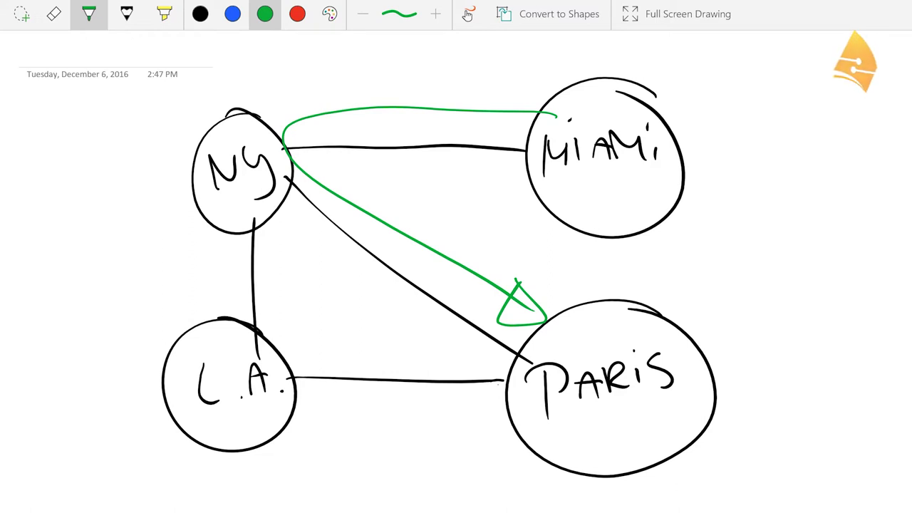
Step: Clear the previous ink and draw a circled MIAMI at the upper right
{"action": "key", "text": "Escape"}
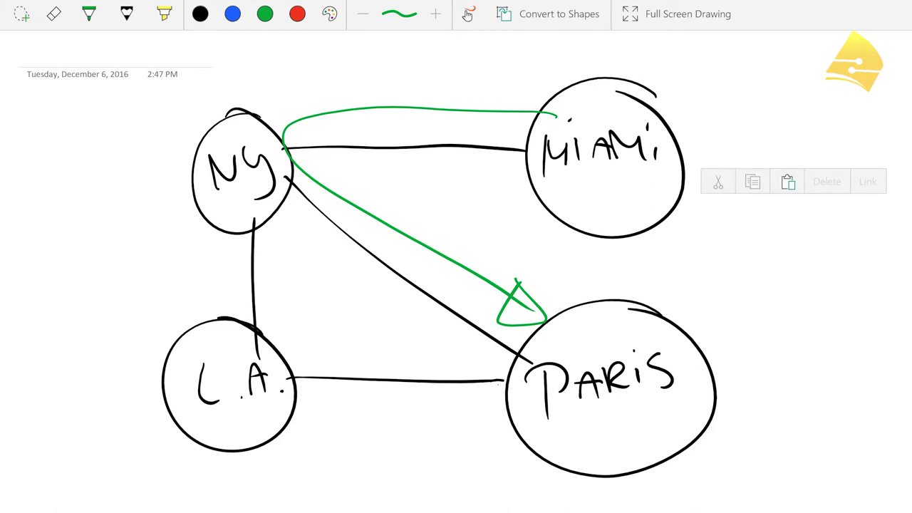
{"action": "key", "text": "ctrl+z"}
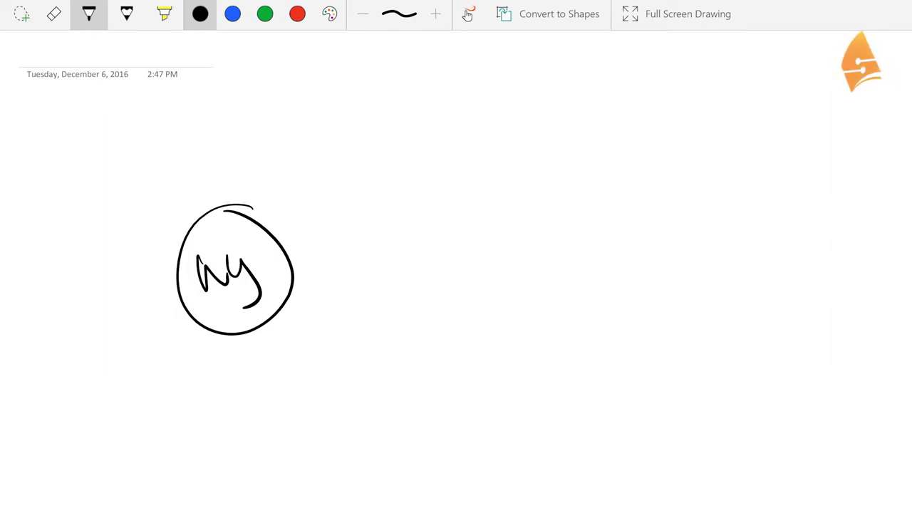
{"action": "mouse_move", "coordinate": [563, 121]}
{"action": "left_mouse_down"}
{"action": "mouse_move", "coordinate": [561, 167]}
{"action": "mouse_move", "coordinate": [589, 135]}
{"action": "mouse_move", "coordinate": [592, 151]}
{"action": "left_mouse_up"}
{"action": "left_click", "coordinate": [603, 112]}
{"action": "mouse_move", "coordinate": [606, 120]}
{"action": "left_mouse_down"}
{"action": "mouse_move", "coordinate": [606, 152]}
{"action": "mouse_move", "coordinate": [639, 153]}
{"action": "left_mouse_up"}
{"action": "left_click_drag", "start_coordinate": [620, 142], "coordinate": [681, 143]}
{"action": "left_click", "coordinate": [676, 105]}
{"action": "mouse_move", "coordinate": [670, 66]}
{"action": "left_mouse_down"}
{"action": "mouse_move", "coordinate": [684, 214]}
{"action": "mouse_move", "coordinate": [677, 66]}
{"action": "left_mouse_up"}
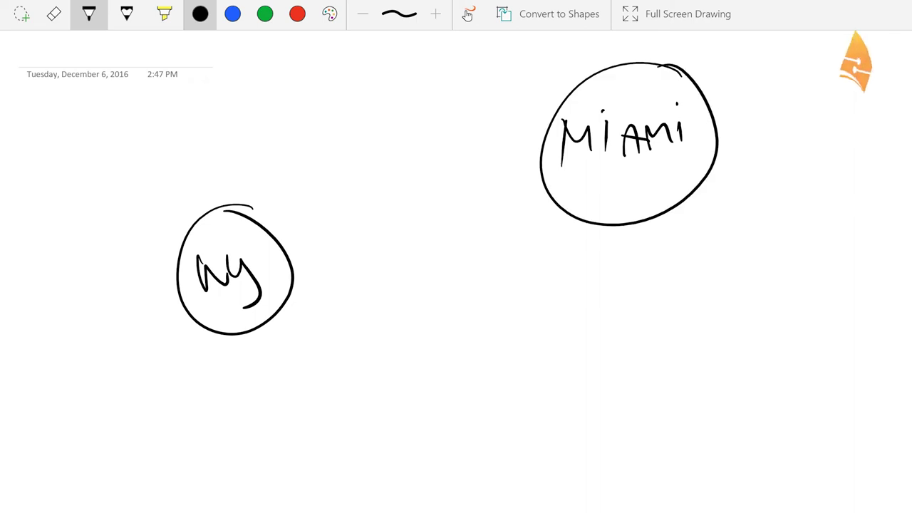
Step: Draw a circled L.A. below MIAMI and link NY to both MIAMI and L.A
{"action": "left_click", "coordinate": [613, 411]}
{"action": "mouse_move", "coordinate": [549, 384]}
{"action": "left_mouse_down"}
{"action": "mouse_move", "coordinate": [585, 411]}
{"action": "mouse_move", "coordinate": [650, 403]}
{"action": "mouse_move", "coordinate": [654, 391]}
{"action": "left_mouse_up"}
{"action": "left_click", "coordinate": [661, 399]}
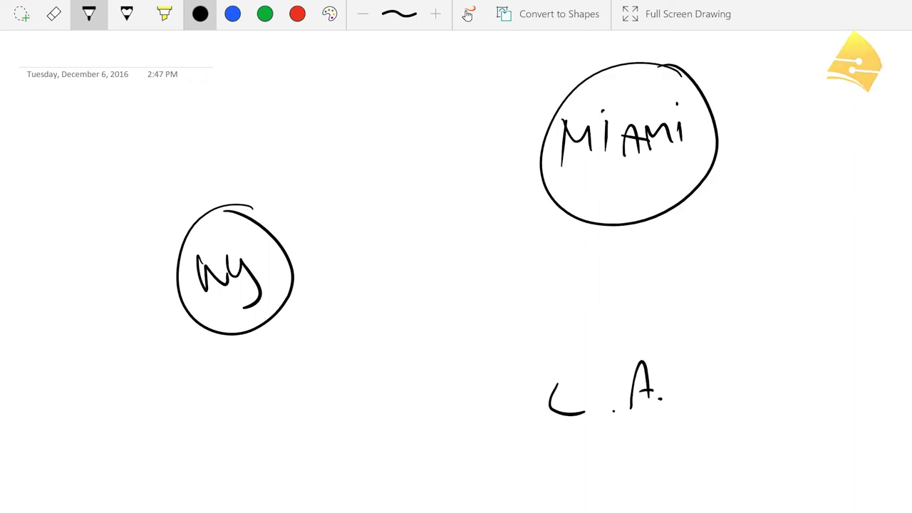
{"action": "mouse_move", "coordinate": [660, 329]}
{"action": "left_mouse_down"}
{"action": "mouse_move", "coordinate": [670, 444]}
{"action": "mouse_move", "coordinate": [637, 320]}
{"action": "left_mouse_up"}
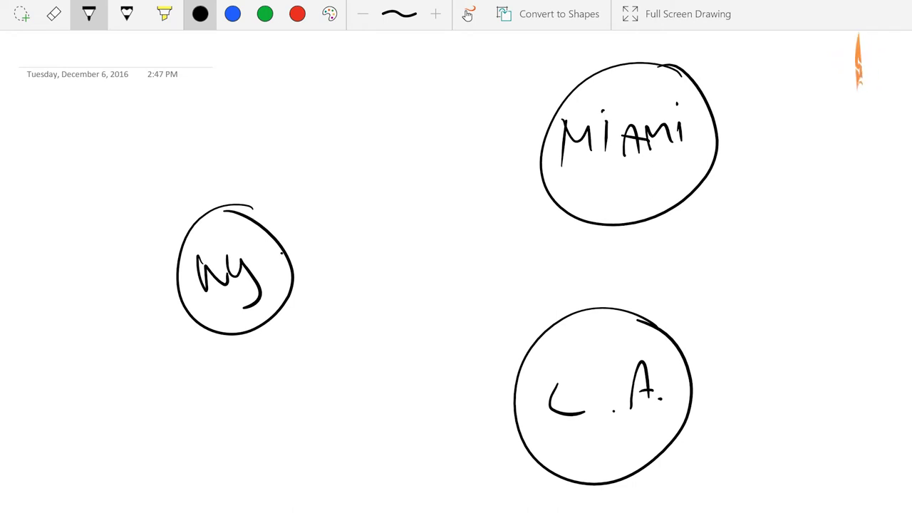
{"action": "mouse_move", "coordinate": [285, 255]}
{"action": "left_mouse_down"}
{"action": "mouse_move", "coordinate": [430, 240]}
{"action": "mouse_move", "coordinate": [554, 173]}
{"action": "left_mouse_up"}
{"action": "mouse_move", "coordinate": [282, 255]}
{"action": "left_mouse_down"}
{"action": "mouse_move", "coordinate": [372, 267]}
{"action": "mouse_move", "coordinate": [536, 347]}
{"action": "left_mouse_up"}
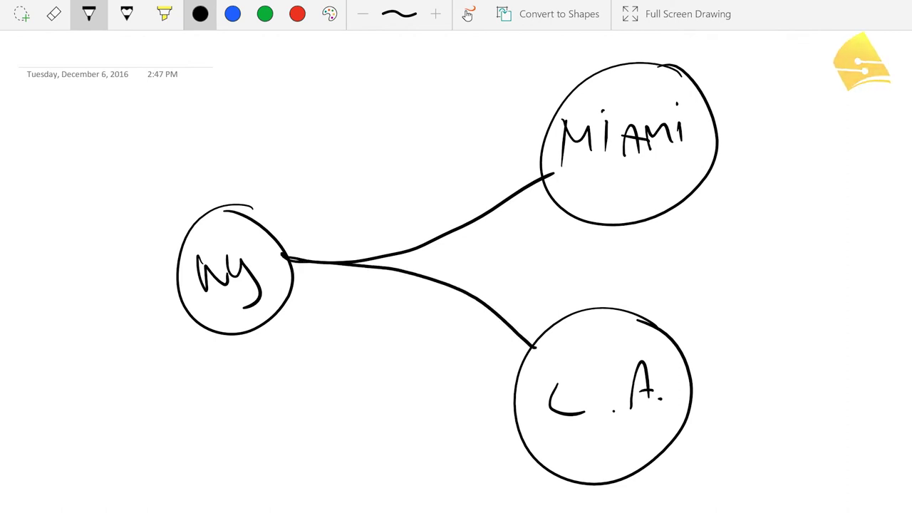
Step: Write HUB in red under the NY circle
{"action": "left_click", "coordinate": [297, 13]}
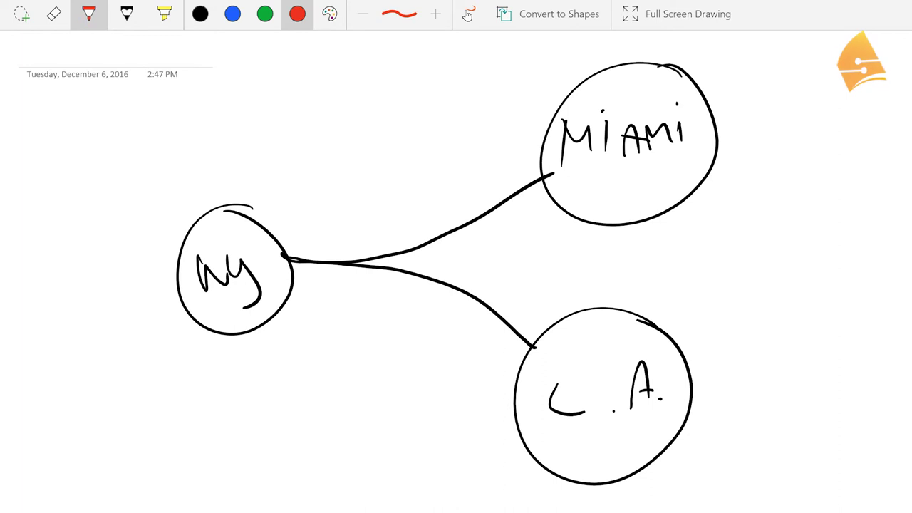
{"action": "mouse_move", "coordinate": [178, 345]}
{"action": "left_mouse_down"}
{"action": "mouse_move", "coordinate": [180, 390]}
{"action": "mouse_move", "coordinate": [201, 364]}
{"action": "left_mouse_up"}
{"action": "mouse_move", "coordinate": [198, 346]}
{"action": "left_mouse_down"}
{"action": "mouse_move", "coordinate": [200, 390]}
{"action": "mouse_move", "coordinate": [231, 364]}
{"action": "mouse_move", "coordinate": [242, 370]}
{"action": "mouse_move", "coordinate": [239, 386]}
{"action": "left_mouse_up"}
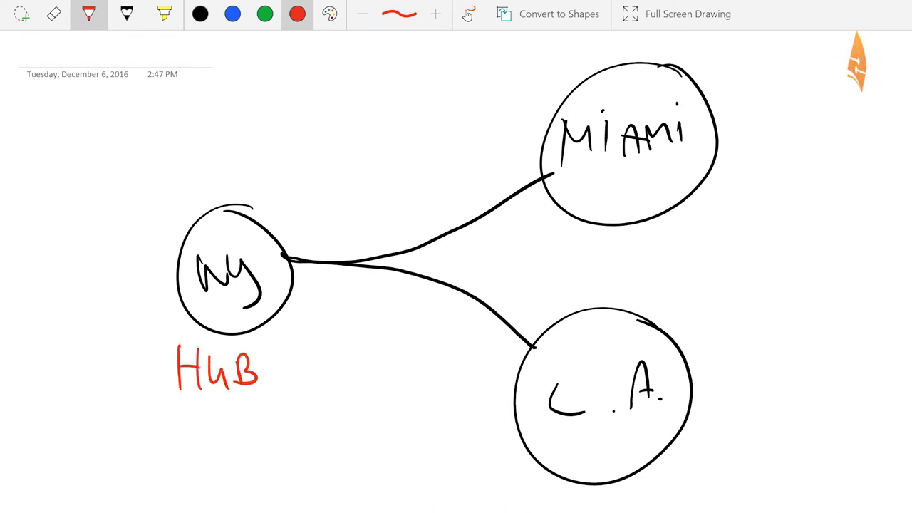
Step: Bracket MIAMI and L.A. with a red curly brace labelled SPOKE
{"action": "mouse_move", "coordinate": [726, 121]}
{"action": "left_mouse_down"}
{"action": "mouse_move", "coordinate": [769, 178]}
{"action": "mouse_move", "coordinate": [713, 292]}
{"action": "mouse_move", "coordinate": [702, 397]}
{"action": "left_mouse_up"}
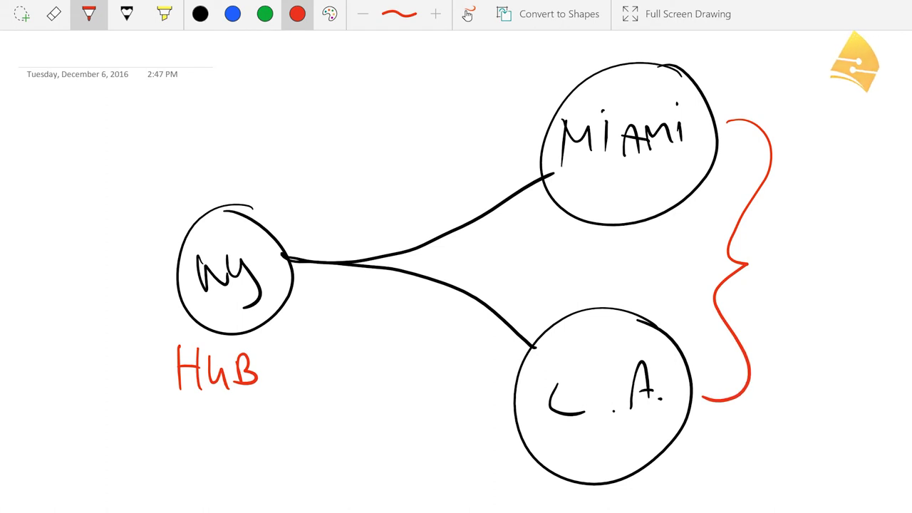
{"action": "mouse_move", "coordinate": [770, 242]}
{"action": "left_mouse_down"}
{"action": "mouse_move", "coordinate": [759, 270]}
{"action": "mouse_move", "coordinate": [779, 272]}
{"action": "left_mouse_up"}
{"action": "mouse_move", "coordinate": [780, 241]}
{"action": "left_mouse_down"}
{"action": "mouse_move", "coordinate": [781, 258]}
{"action": "mouse_move", "coordinate": [798, 243]}
{"action": "left_mouse_up"}
{"action": "mouse_move", "coordinate": [791, 265]}
{"action": "left_mouse_down"}
{"action": "mouse_move", "coordinate": [807, 246]}
{"action": "mouse_move", "coordinate": [813, 269]}
{"action": "left_mouse_up"}
{"action": "mouse_move", "coordinate": [829, 240]}
{"action": "left_mouse_down"}
{"action": "mouse_move", "coordinate": [829, 270]}
{"action": "mouse_move", "coordinate": [833, 259]}
{"action": "left_mouse_up"}
{"action": "mouse_move", "coordinate": [826, 228]}
{"action": "left_mouse_down"}
{"action": "mouse_move", "coordinate": [847, 223]}
{"action": "mouse_move", "coordinate": [845, 242]}
{"action": "left_mouse_up"}
{"action": "left_click_drag", "start_coordinate": [829, 264], "coordinate": [855, 260]}
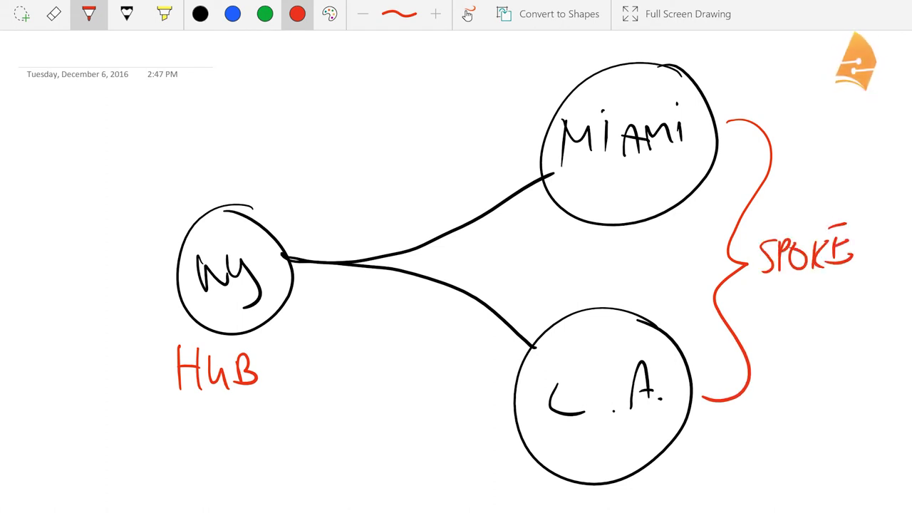
{"action": "left_click", "coordinate": [264, 13]}
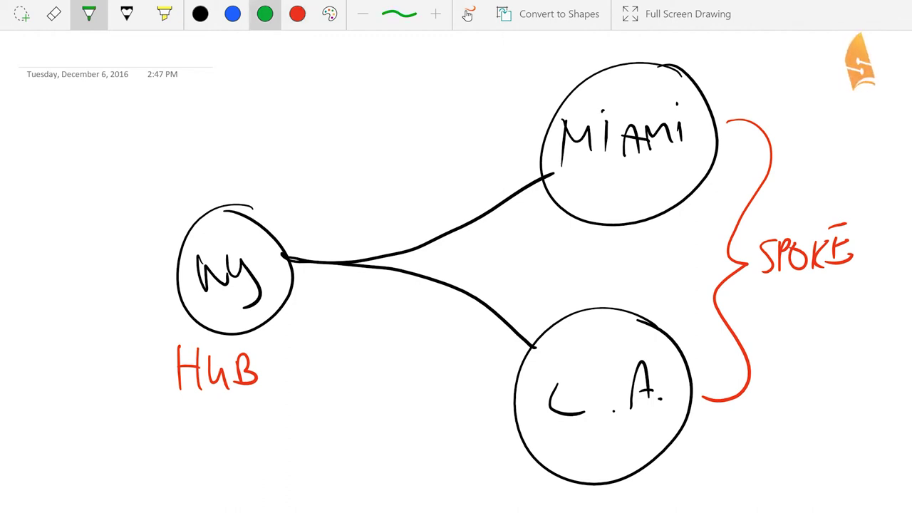
Step: Draw a green curved arrow from MIAMI around the NY hub ending at L.A
{"action": "mouse_move", "coordinate": [578, 99]}
{"action": "left_mouse_down"}
{"action": "mouse_move", "coordinate": [463, 178]}
{"action": "mouse_move", "coordinate": [288, 219]}
{"action": "mouse_move", "coordinate": [257, 285]}
{"action": "mouse_move", "coordinate": [495, 391]}
{"action": "mouse_move", "coordinate": [453, 404]}
{"action": "mouse_move", "coordinate": [476, 363]}
{"action": "left_mouse_up"}
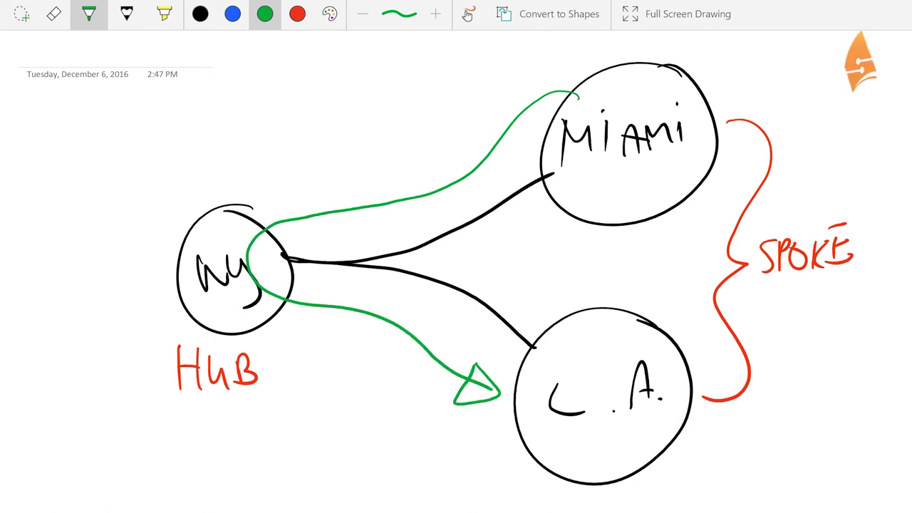